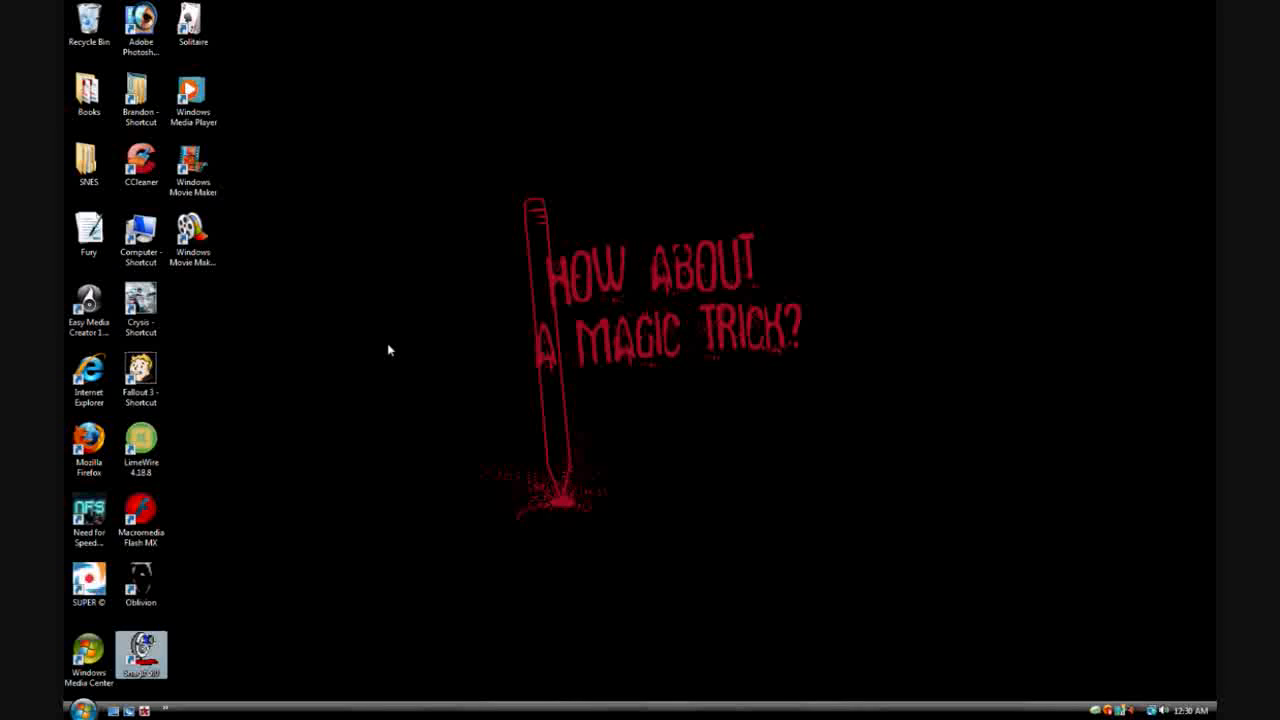
# - Reach Control Panel from the Start menu on the way to Device Manager
pyautogui.click(346, 426)
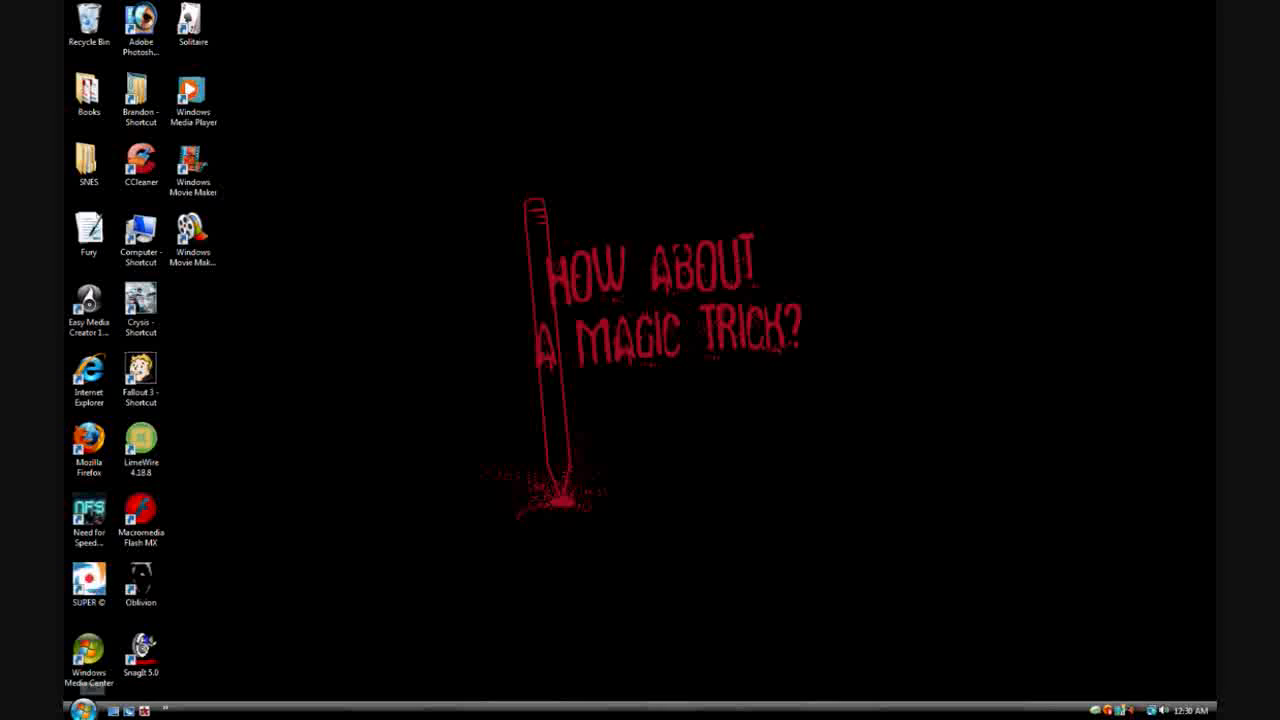
pyautogui.click(82, 710)
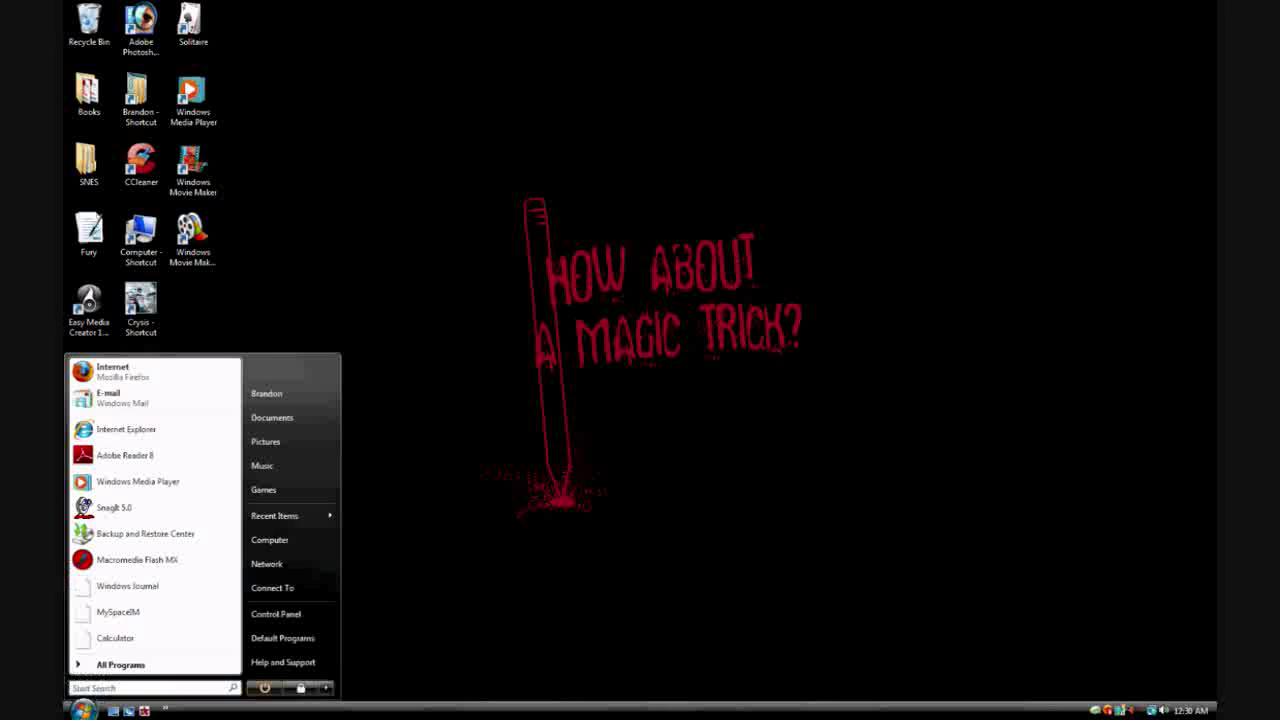
pyautogui.click(276, 614)
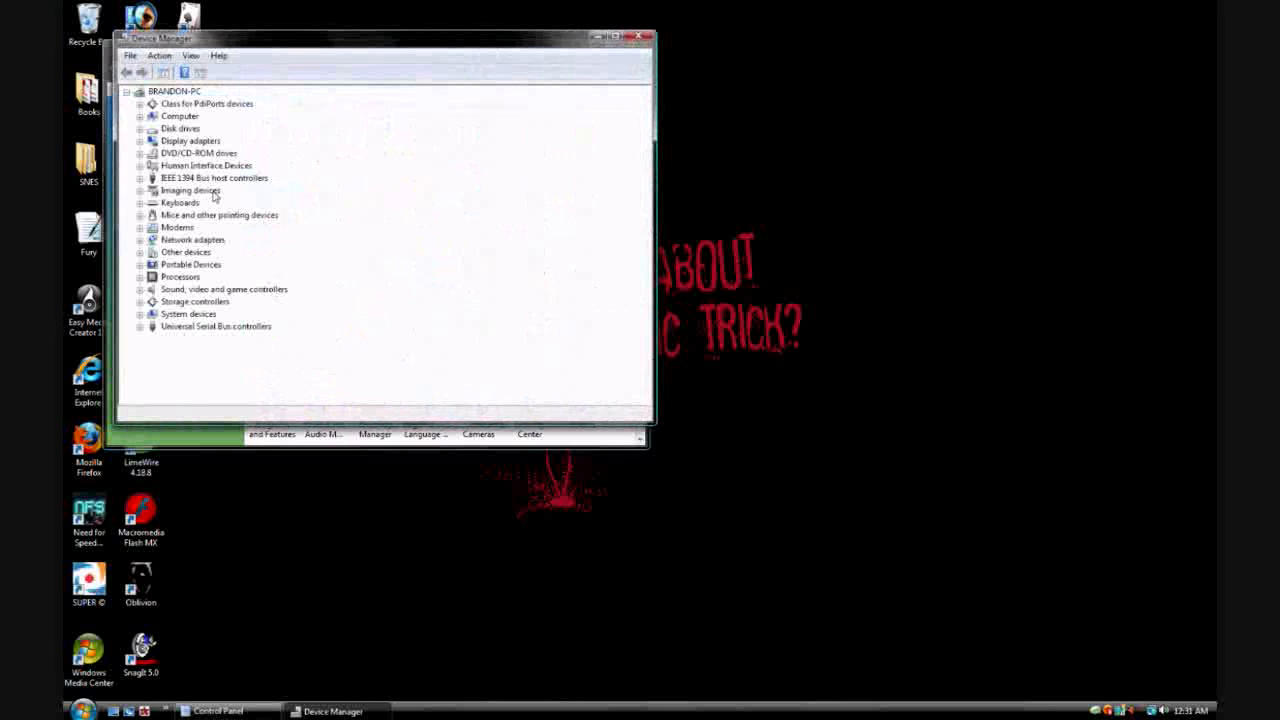
# - Expand Human Interface Devices and select the Microsoft eHome Infrared Transceiver
pyautogui.click(140, 166)
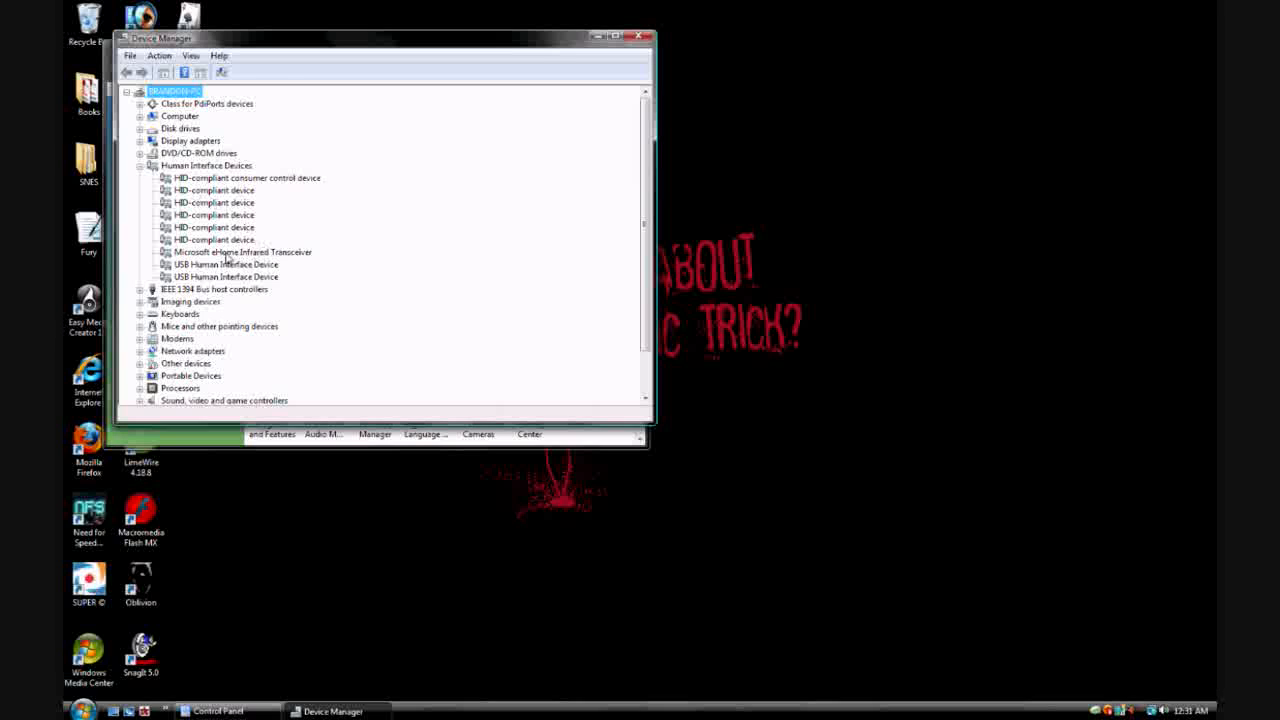
pyautogui.click(226, 253)
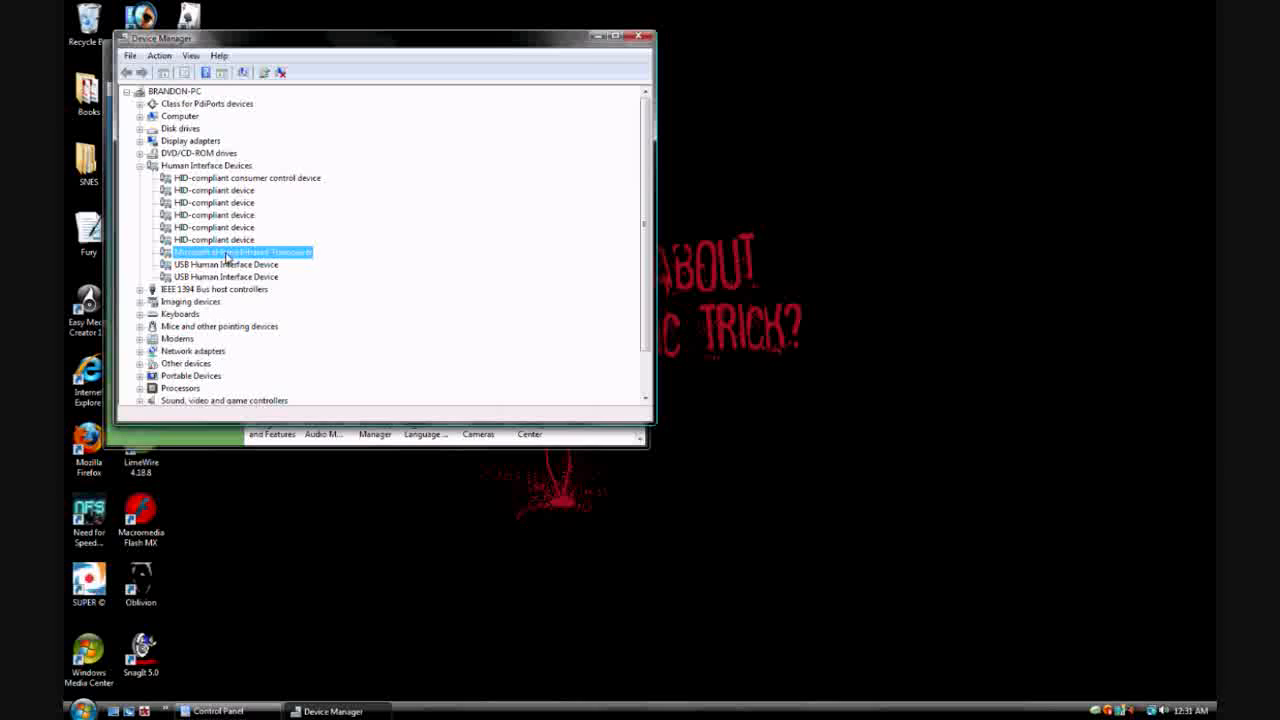
# - Uninstall the eHome Infrared Transceiver from its Driver properties and confirm the removal
pyautogui.doubleClick(226, 253)
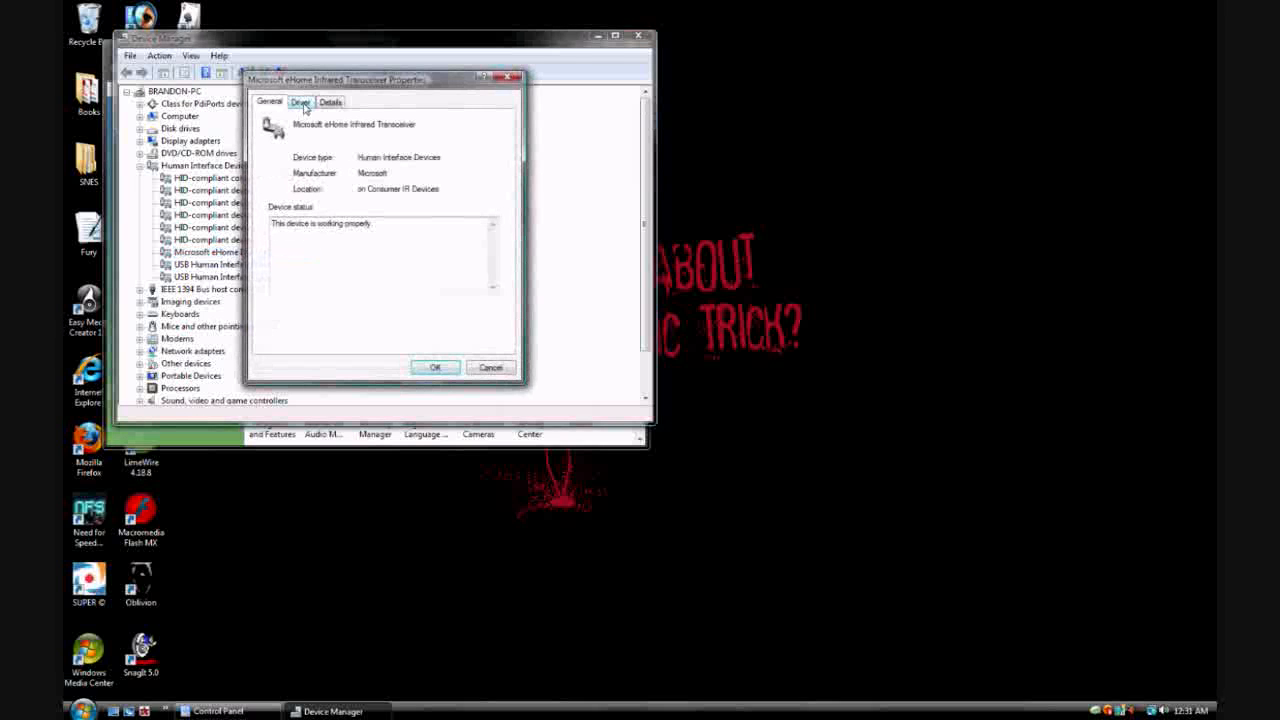
pyautogui.click(302, 103)
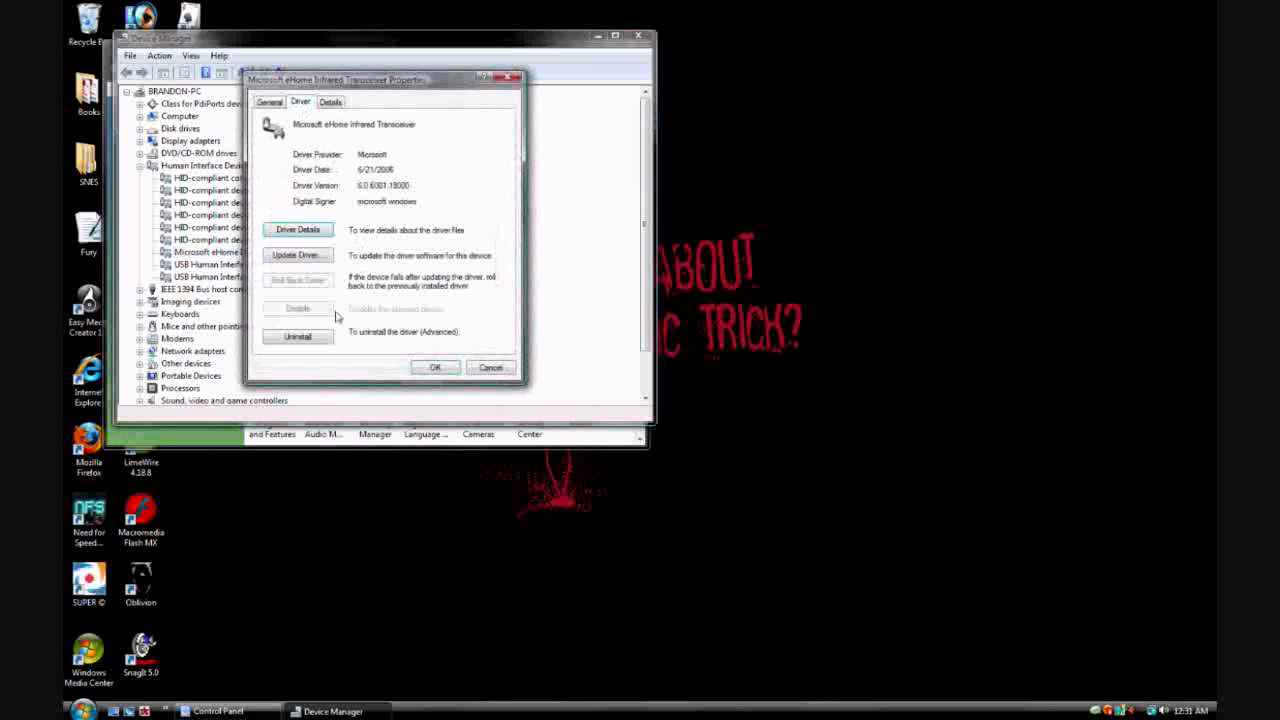
pyautogui.click(298, 337)
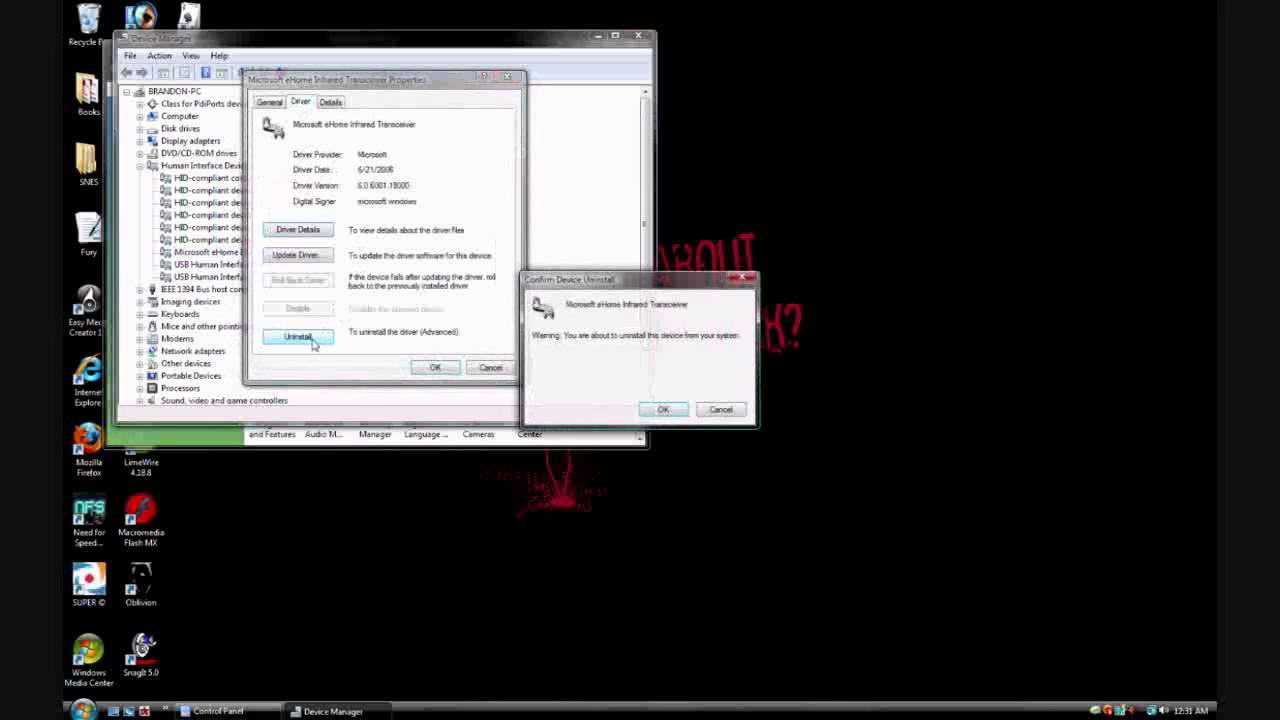
pyautogui.click(662, 411)
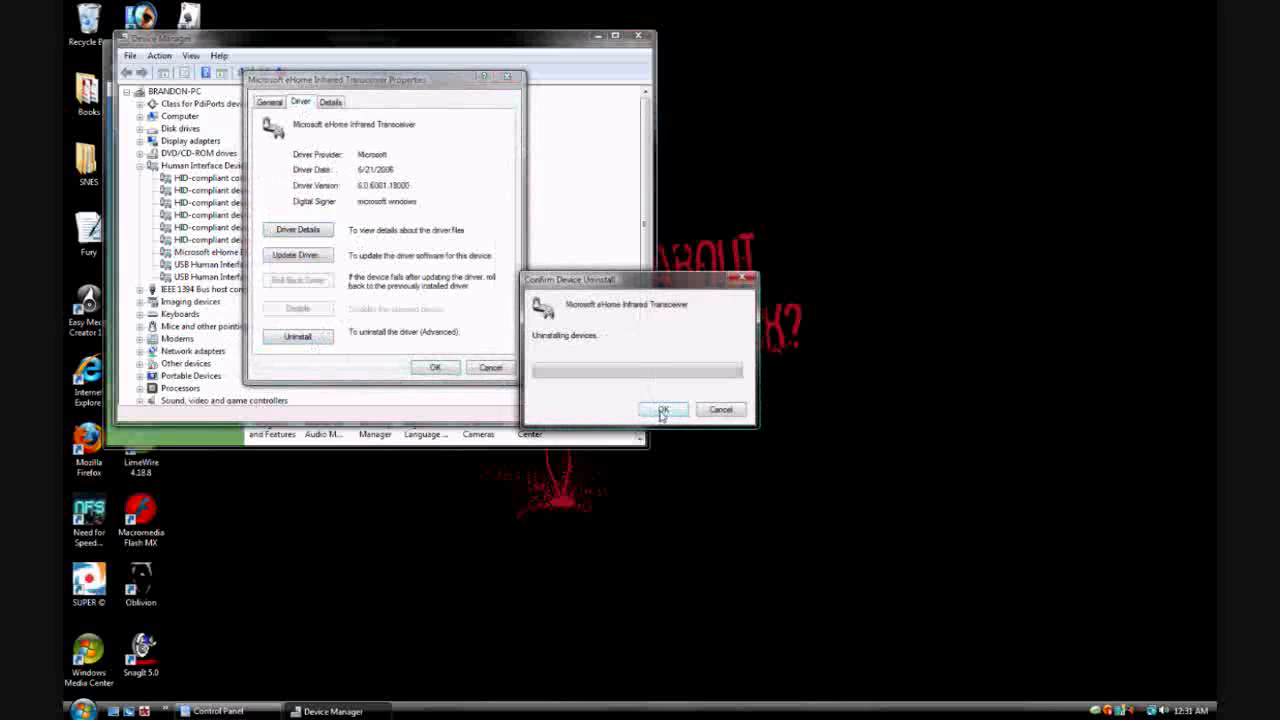